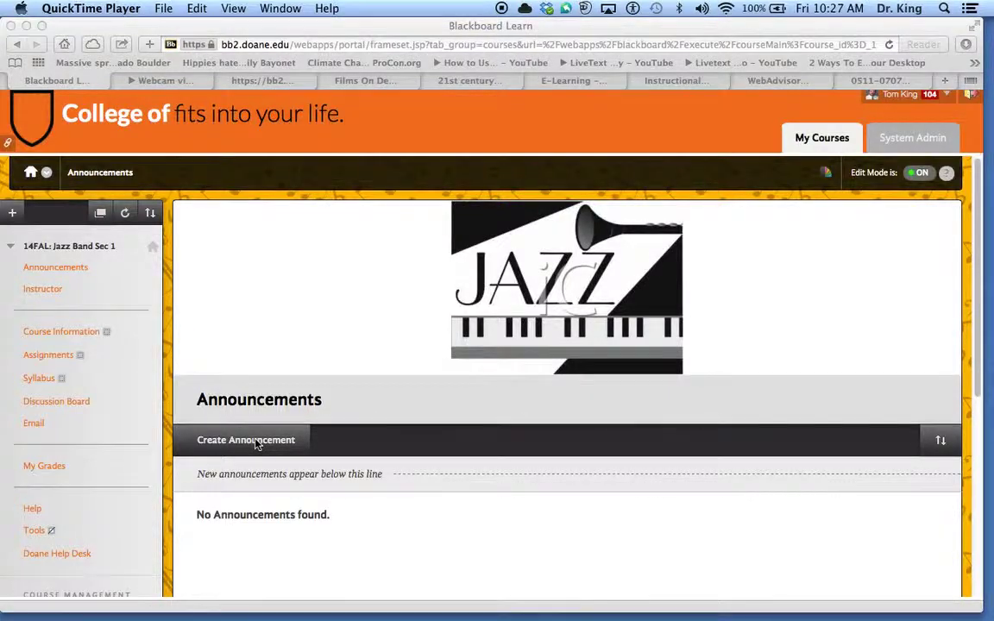
Step: Draft a new announcement with no date restrictions and immediate email, then cancel it unposted
click(256, 445)
click(256, 442)
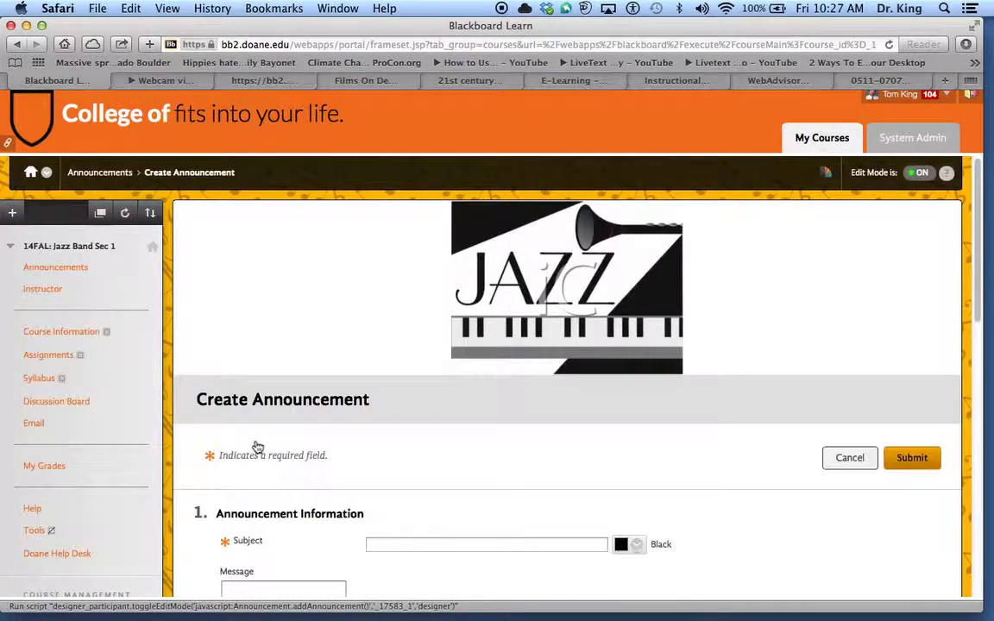
scroll(455, 462, down, 3)
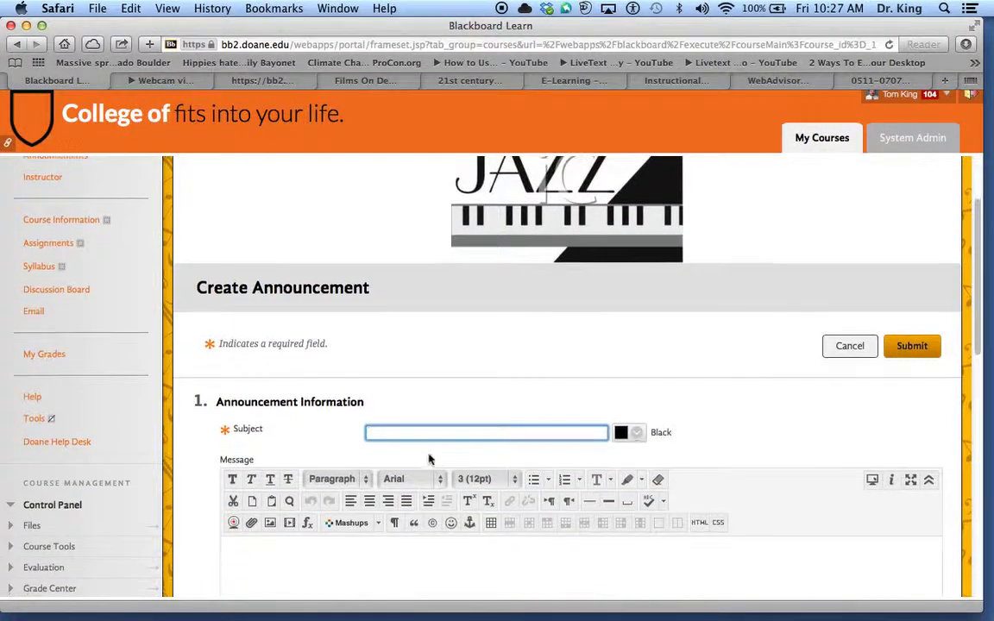
scroll(455, 440, down, 10)
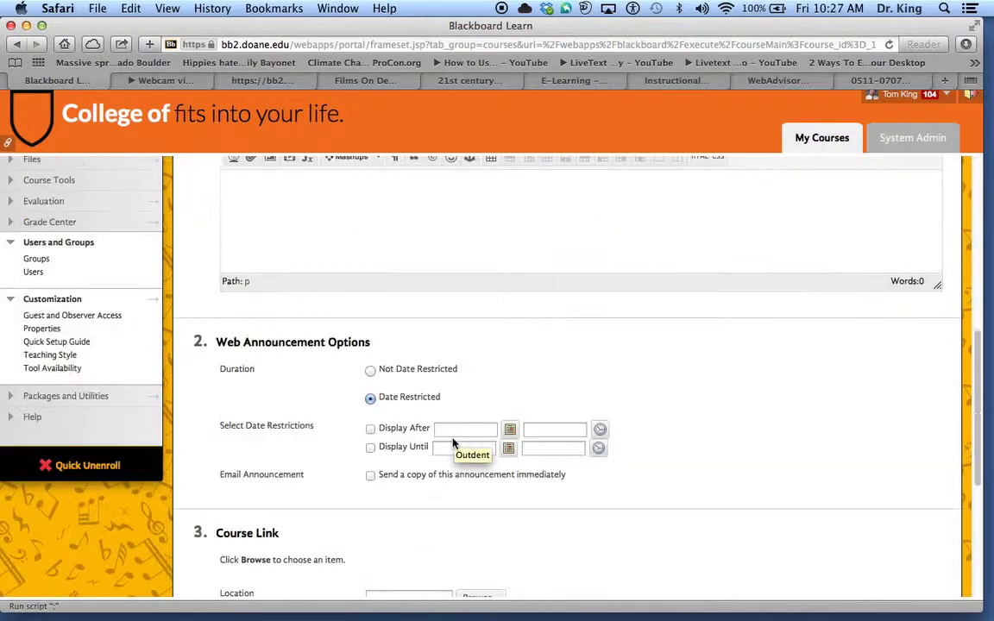
scroll(488, 350, up, 3)
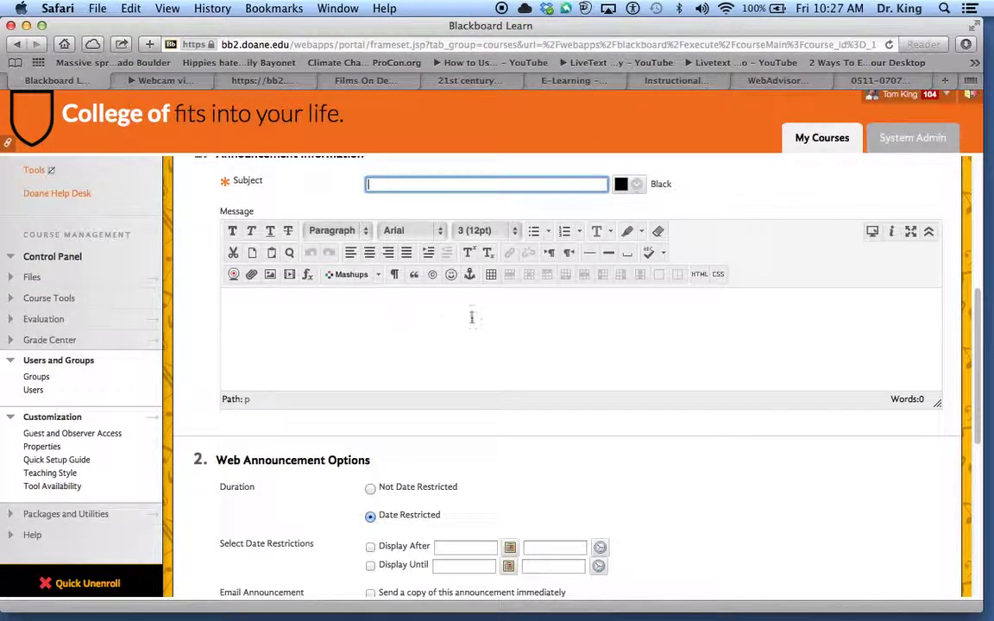
scroll(509, 490, down, 1)
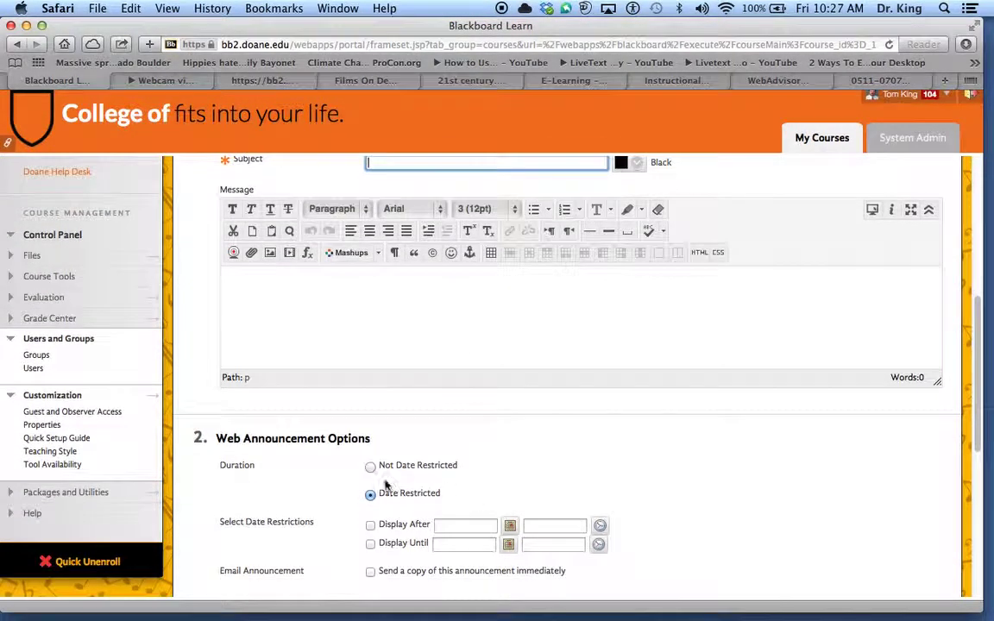
click(371, 468)
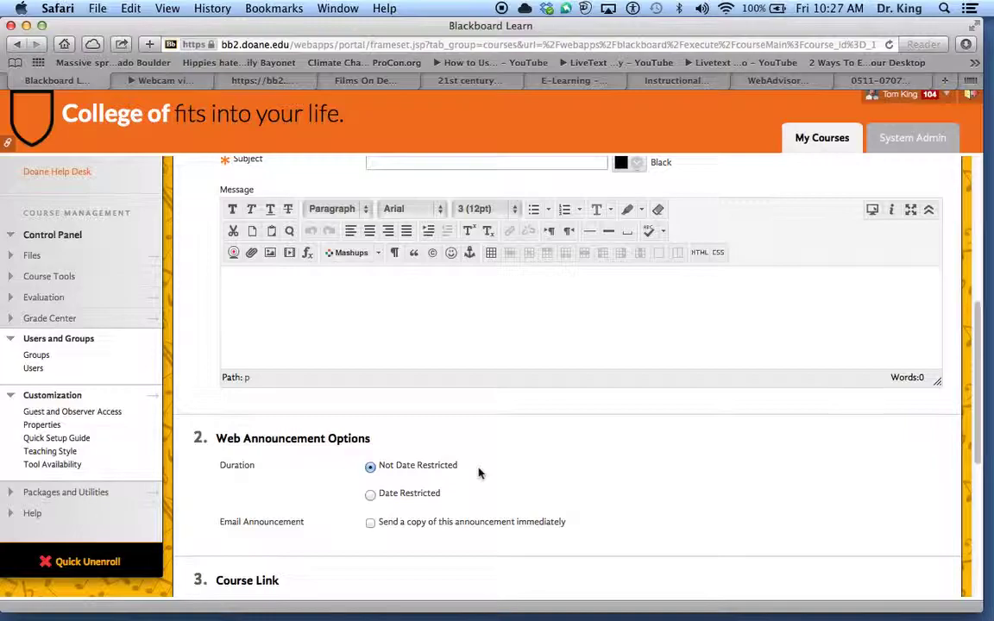
scroll(482, 470, down, 3)
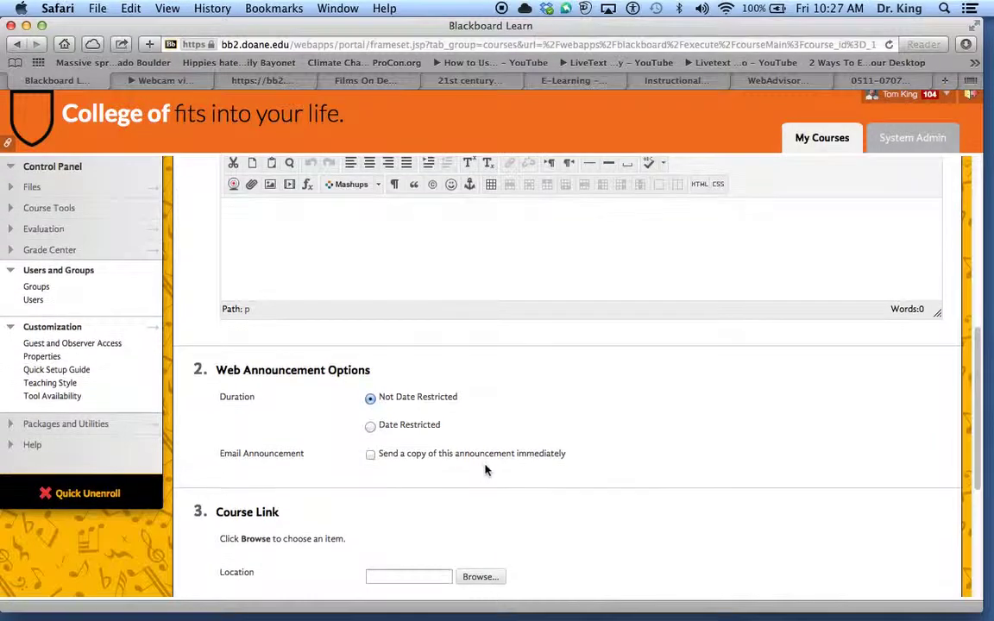
click(371, 456)
scroll(625, 464, down, 6)
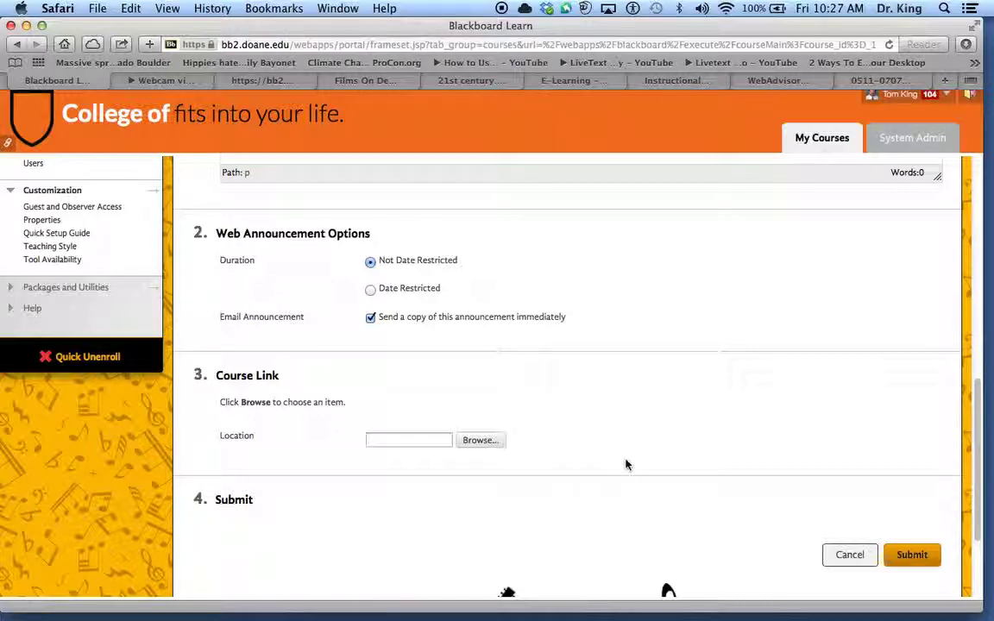
click(860, 559)
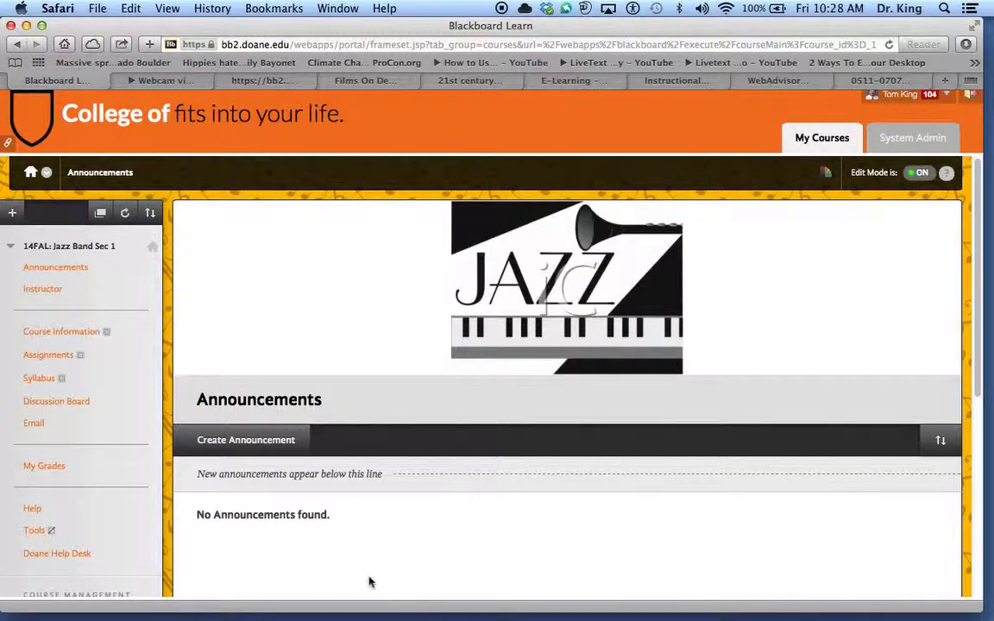
Step: Start a Single / Select Users email to the first listed student, then cancel it
click(35, 427)
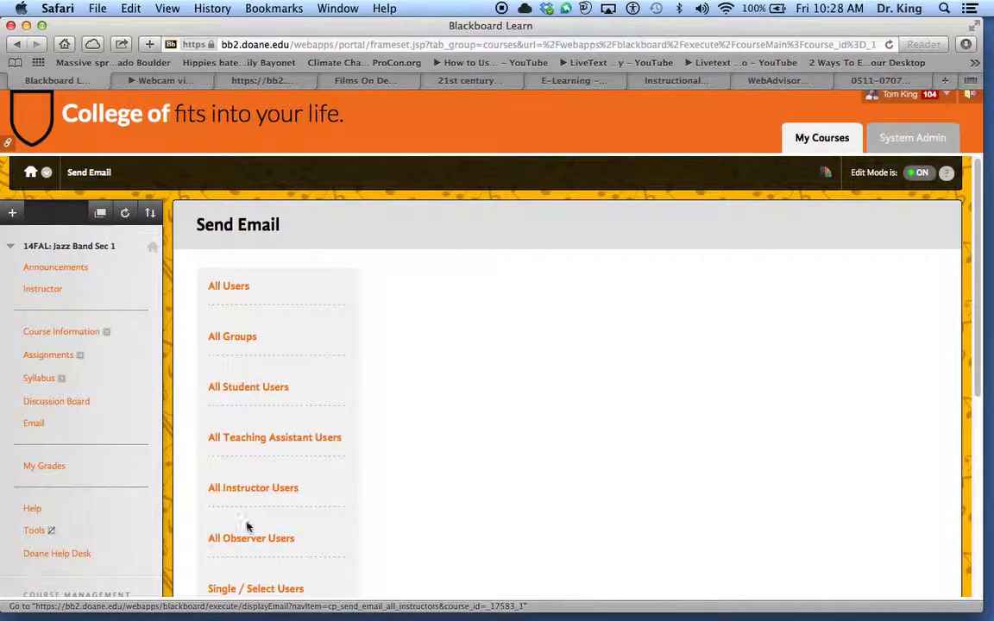
scroll(373, 482, down, 1)
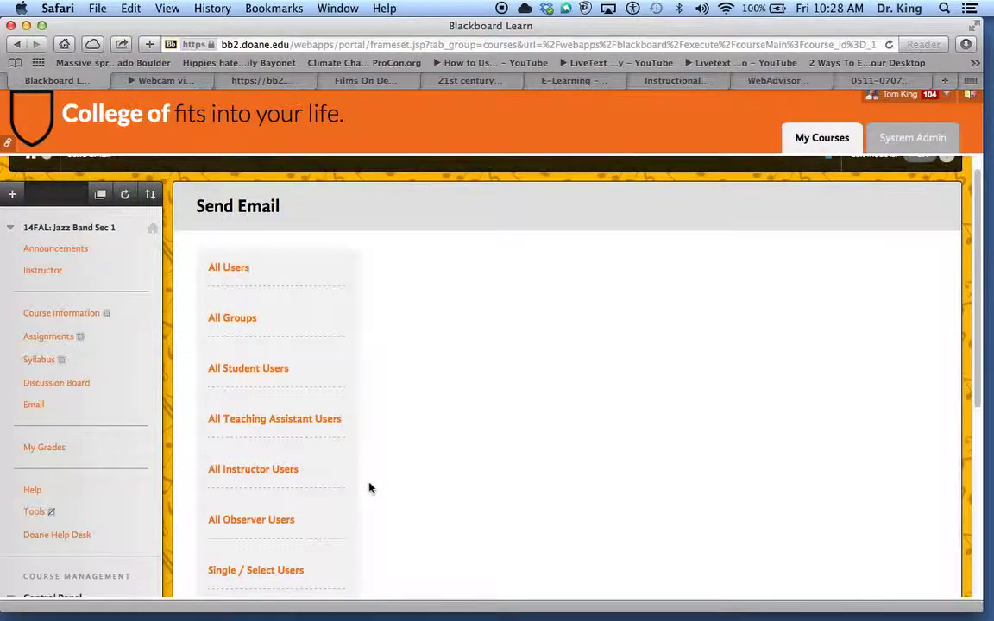
click(259, 576)
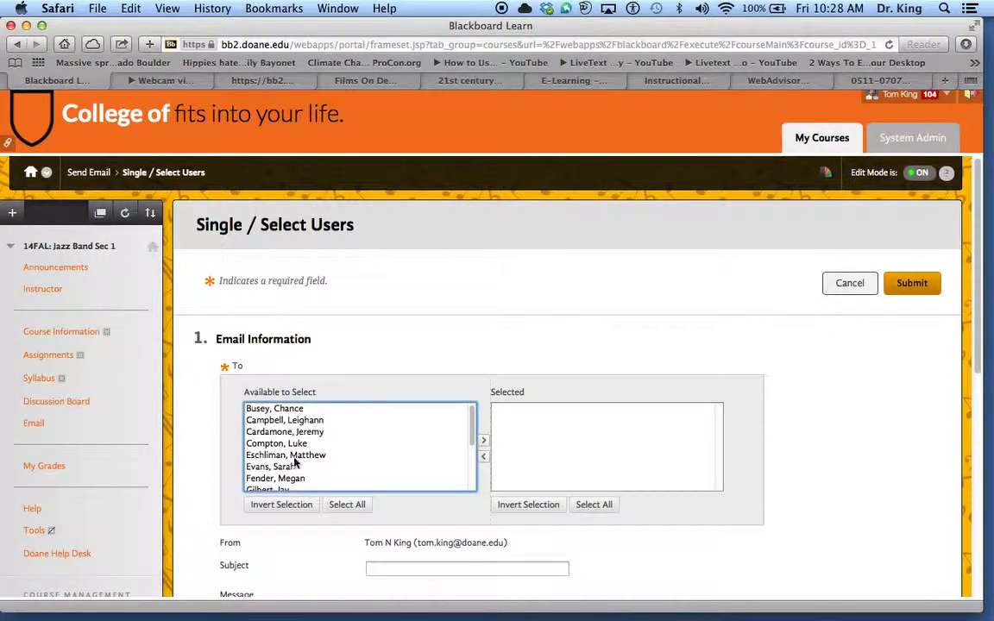
click(296, 410)
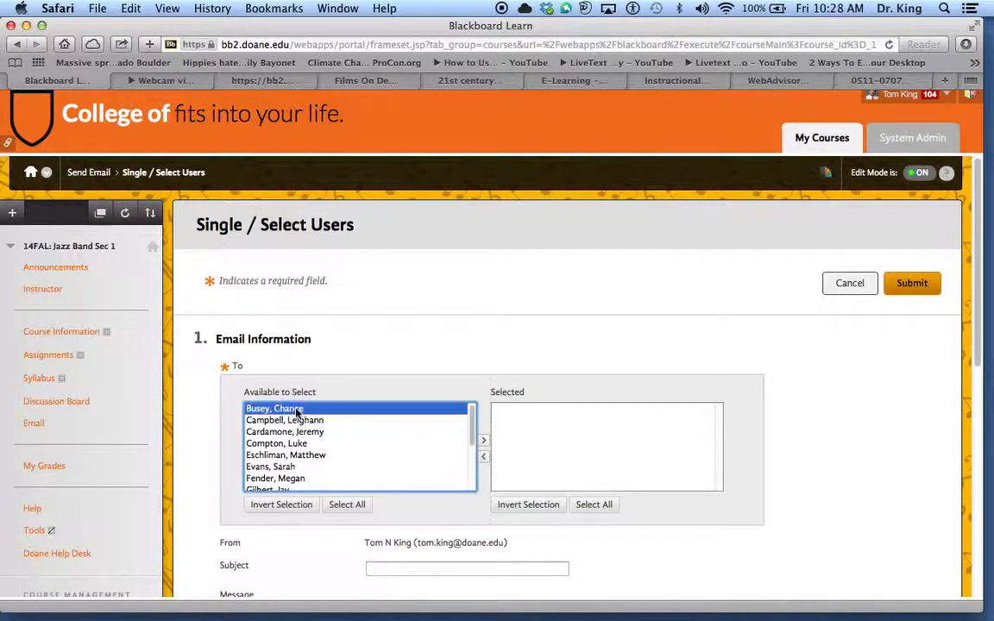
click(484, 442)
scroll(573, 431, down, 2)
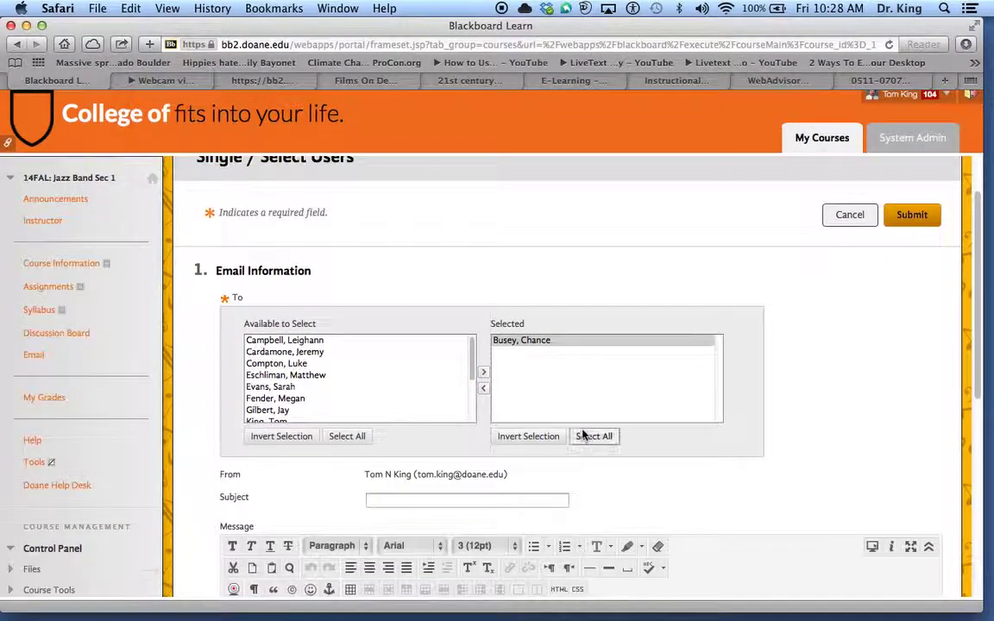
scroll(480, 500, down, 3)
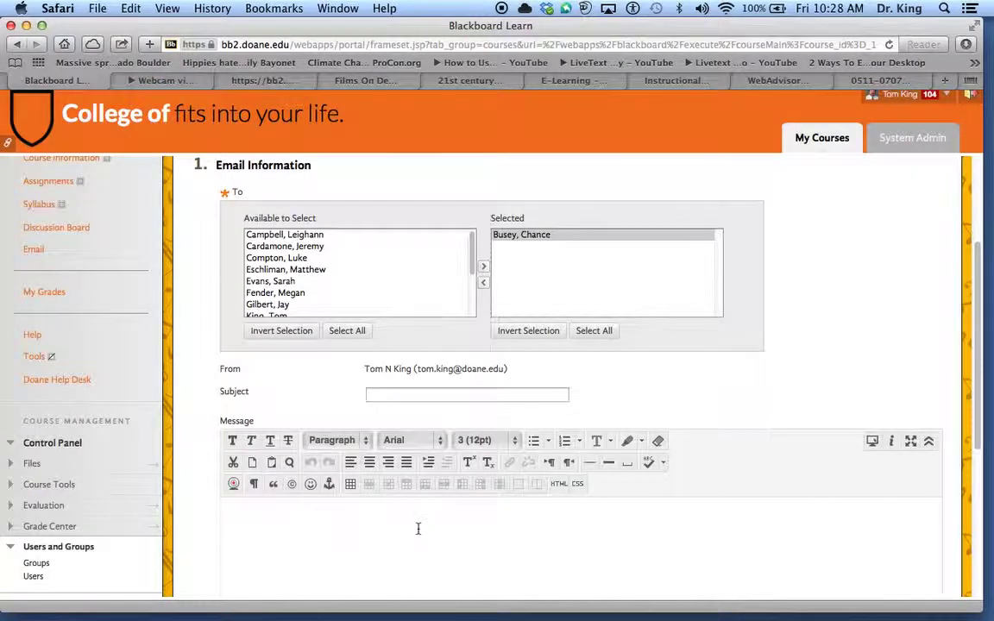
scroll(417, 528, down, 5)
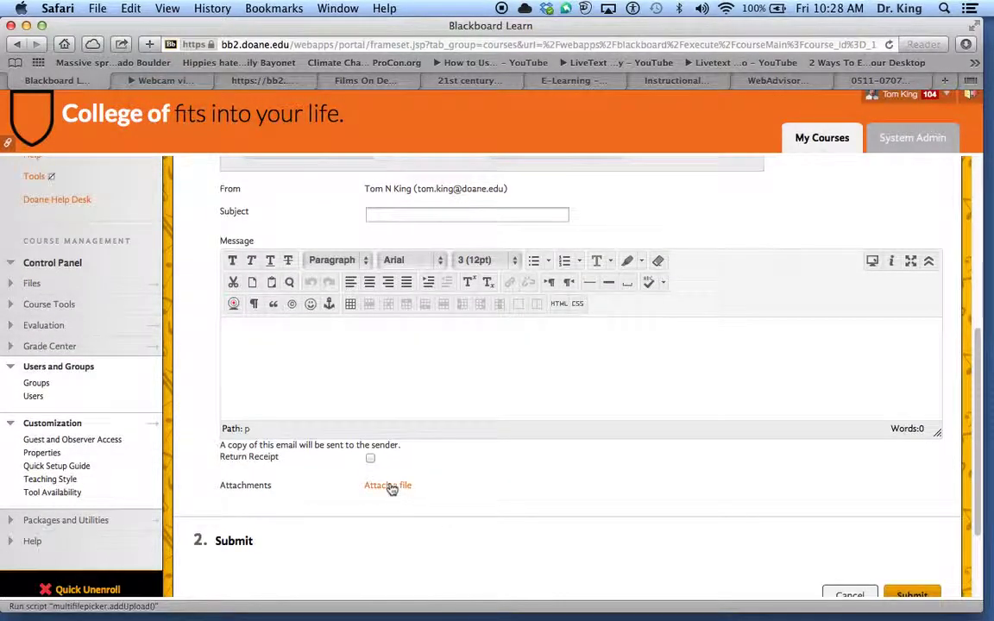
click(844, 594)
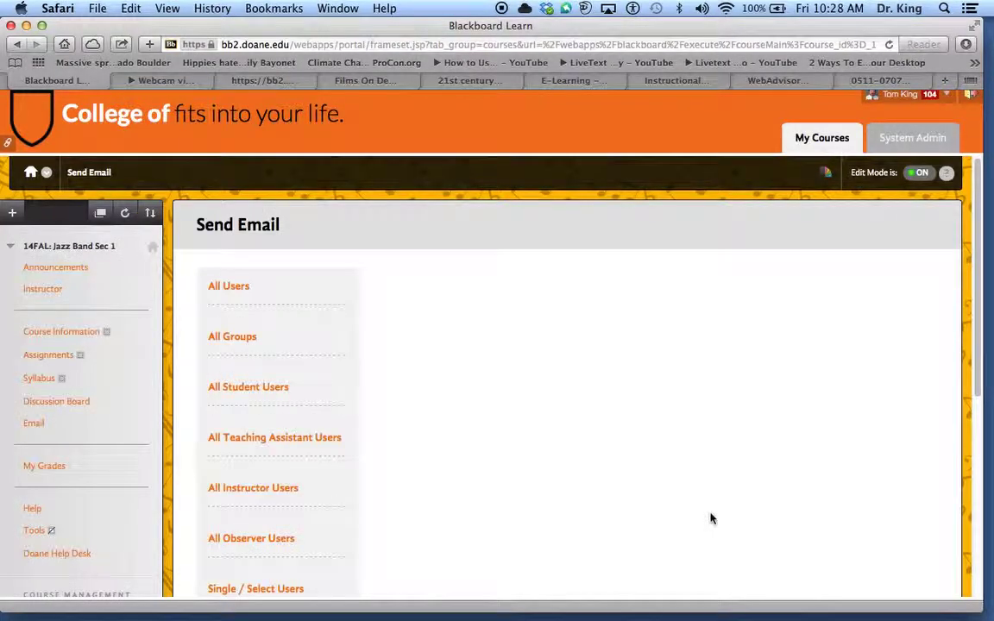
Step: Look over the All Users email form and cancel it without sending
click(240, 292)
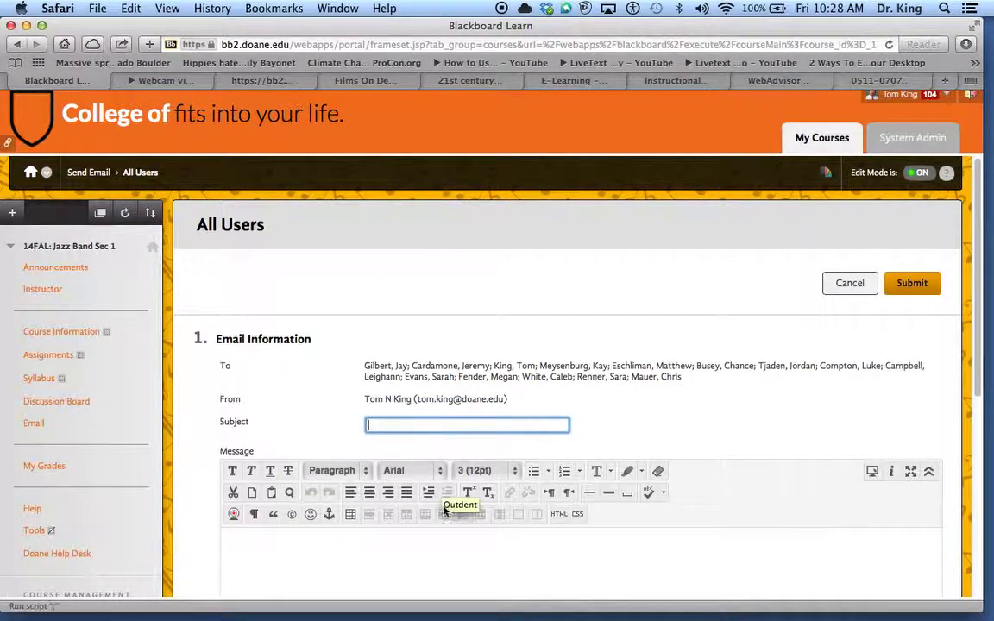
scroll(445, 511, down, 5)
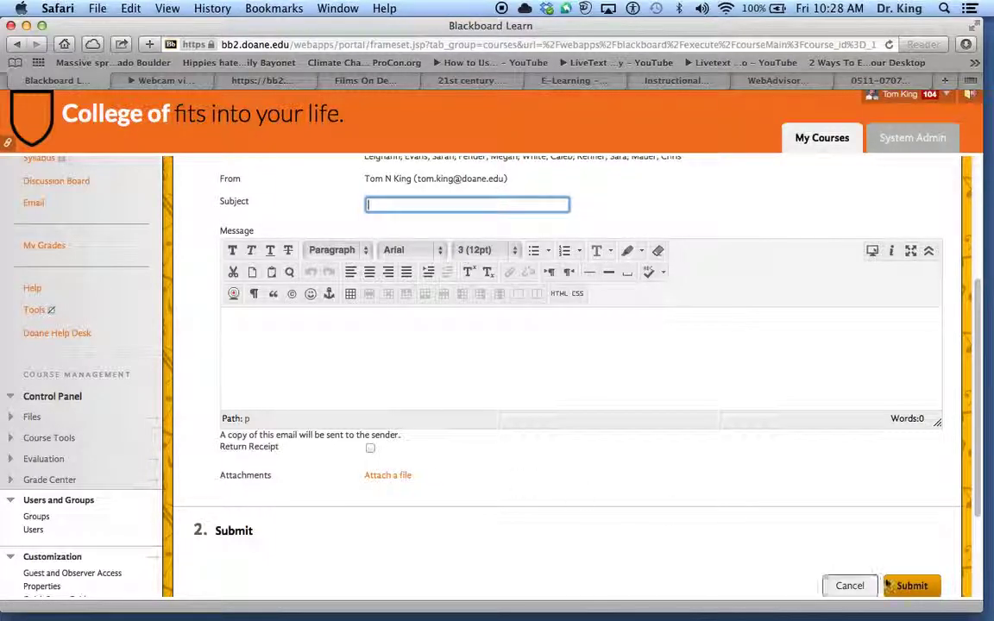
click(856, 586)
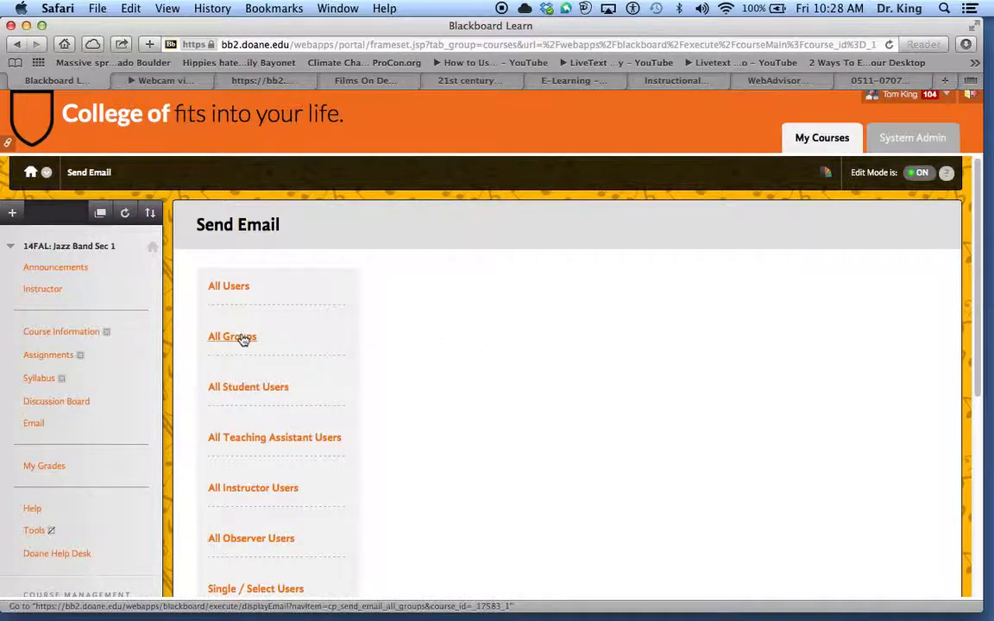
Step: Move Syllabus above Assignments in the course menu and open the Syllabus page
click(50, 358)
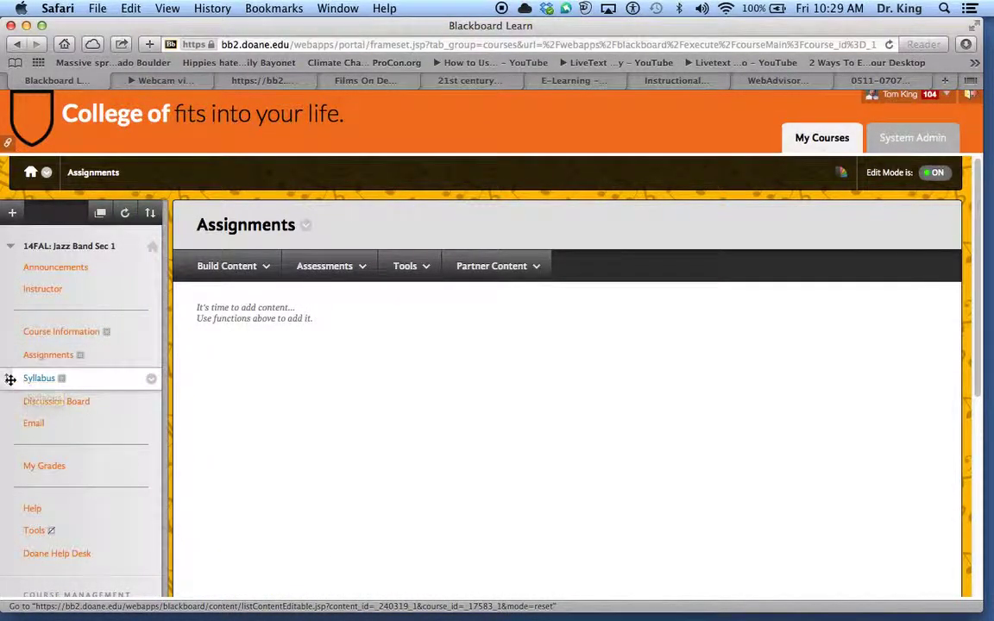
drag(8, 378, 9, 357)
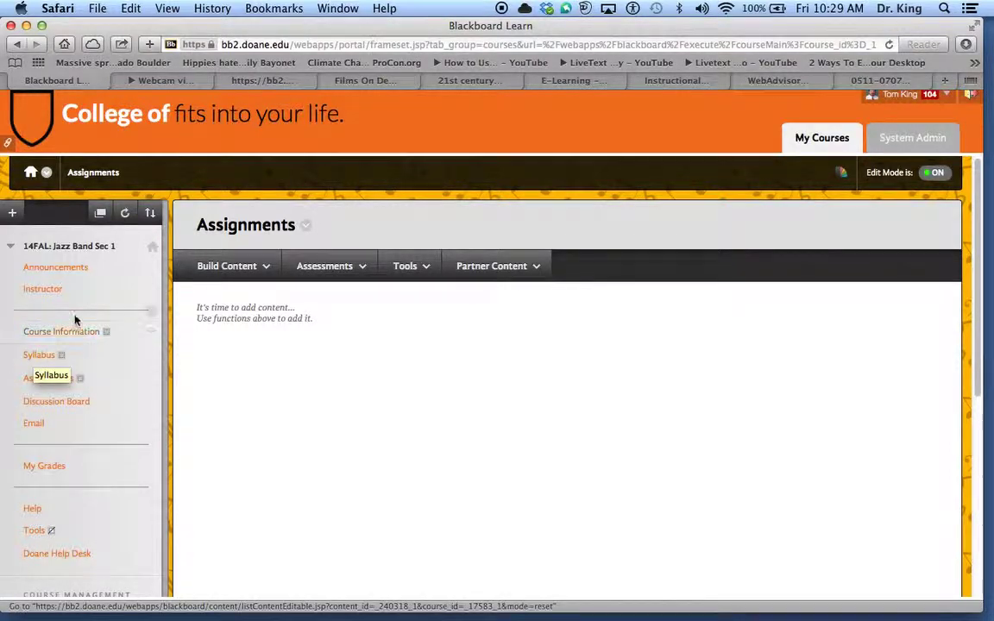
click(42, 361)
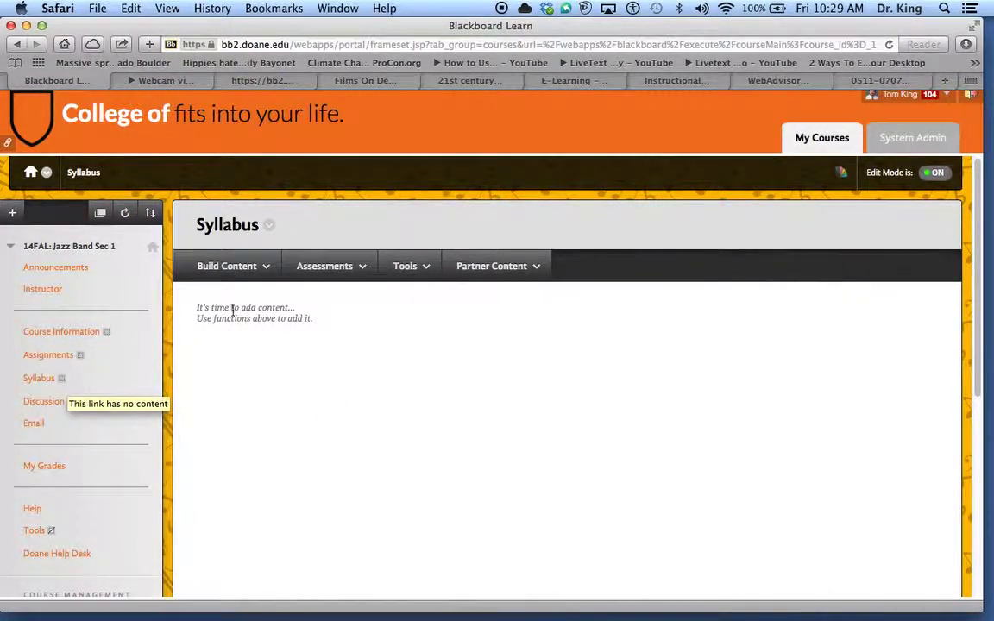
Step: Review the Build Content > Item form in Syllabus, then cancel without saving
click(238, 269)
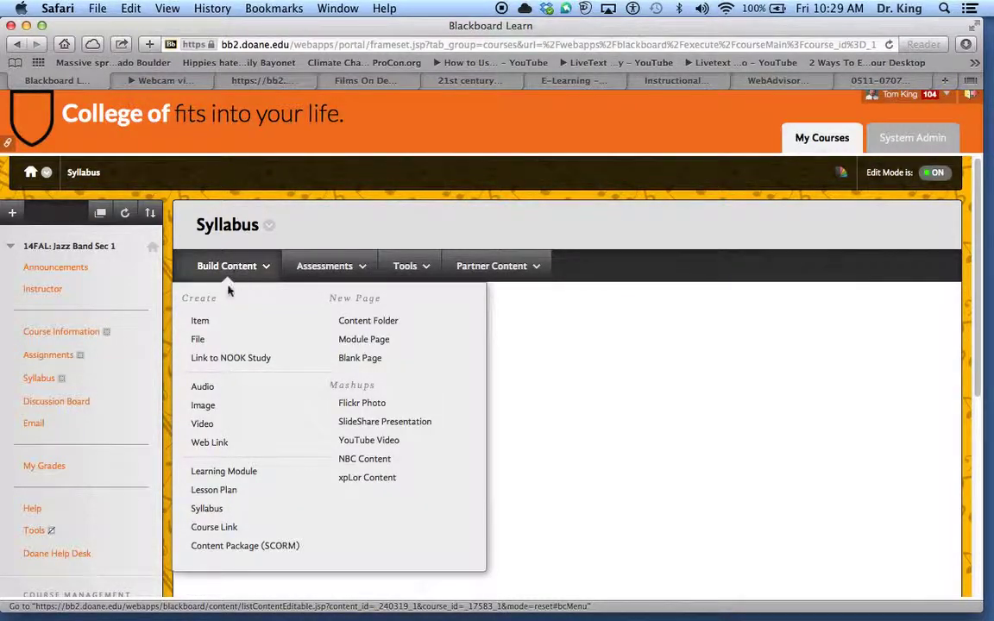
click(199, 321)
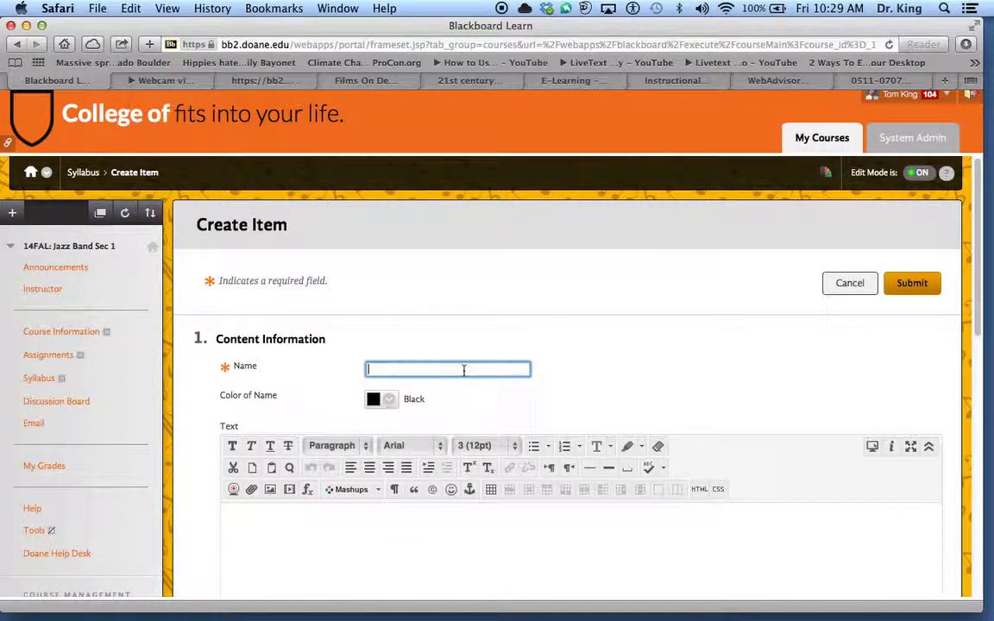
scroll(475, 408, down, 3)
scroll(393, 475, down, 10)
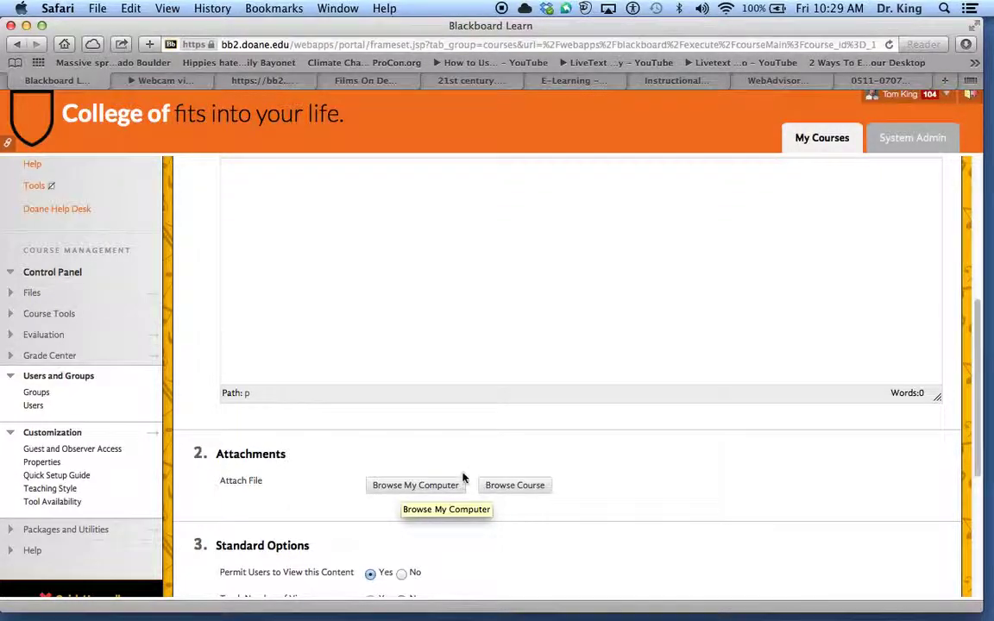
scroll(532, 471, down, 1)
scroll(531, 472, down, 5)
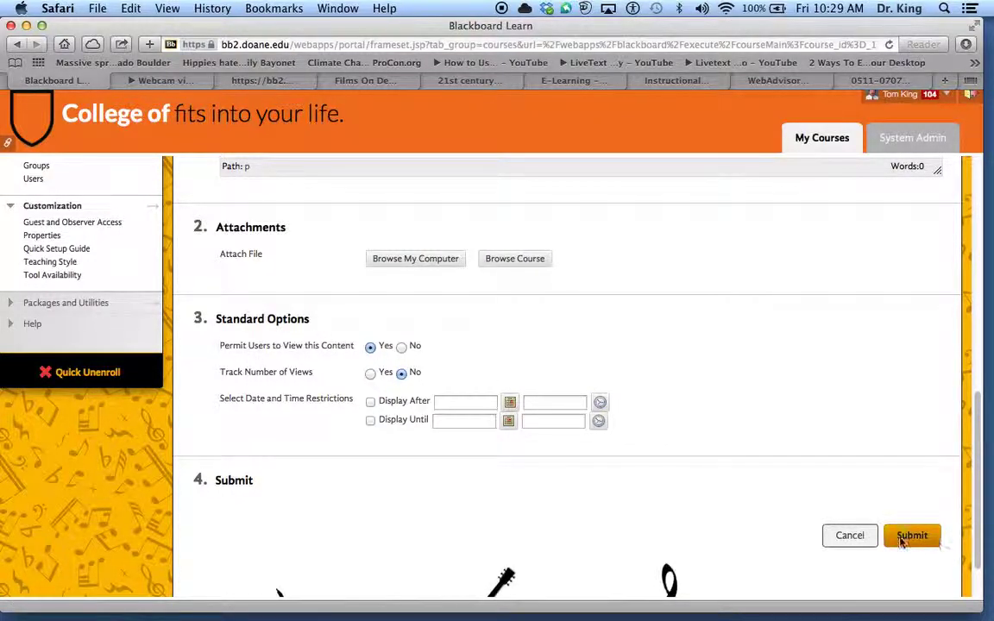
click(855, 536)
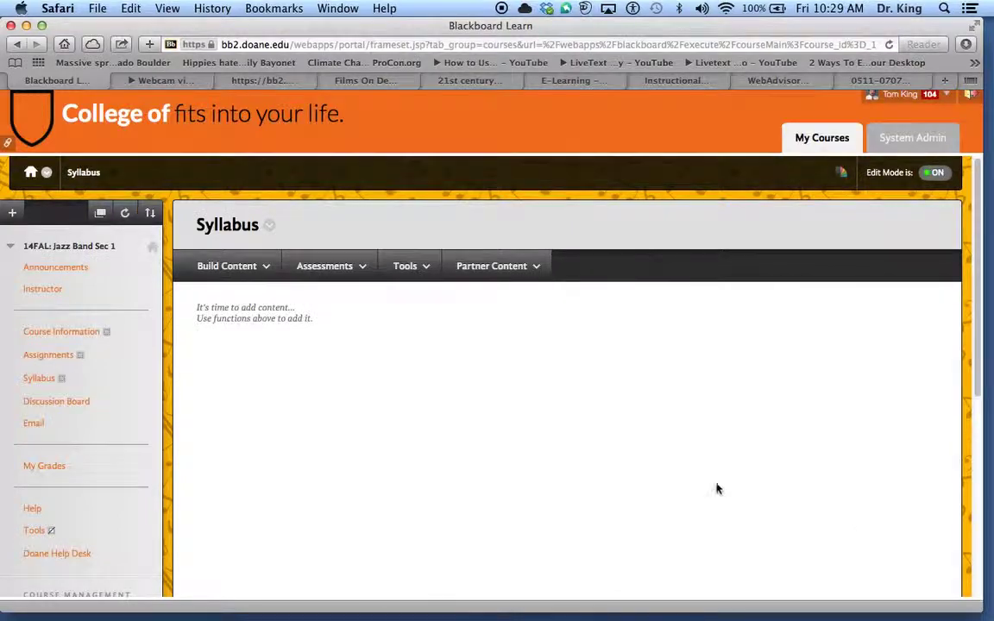
click(214, 267)
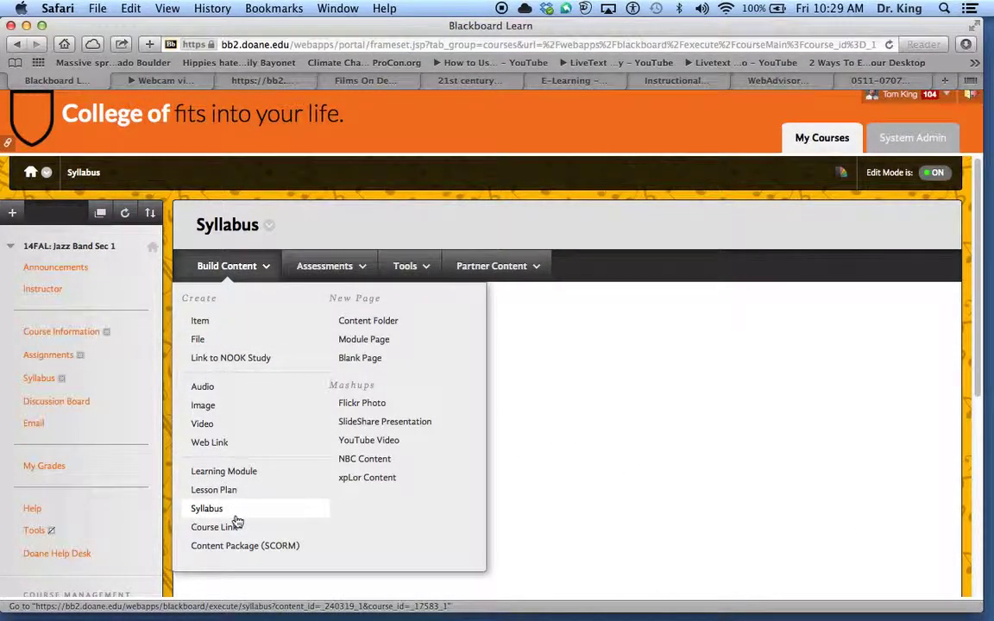
click(324, 223)
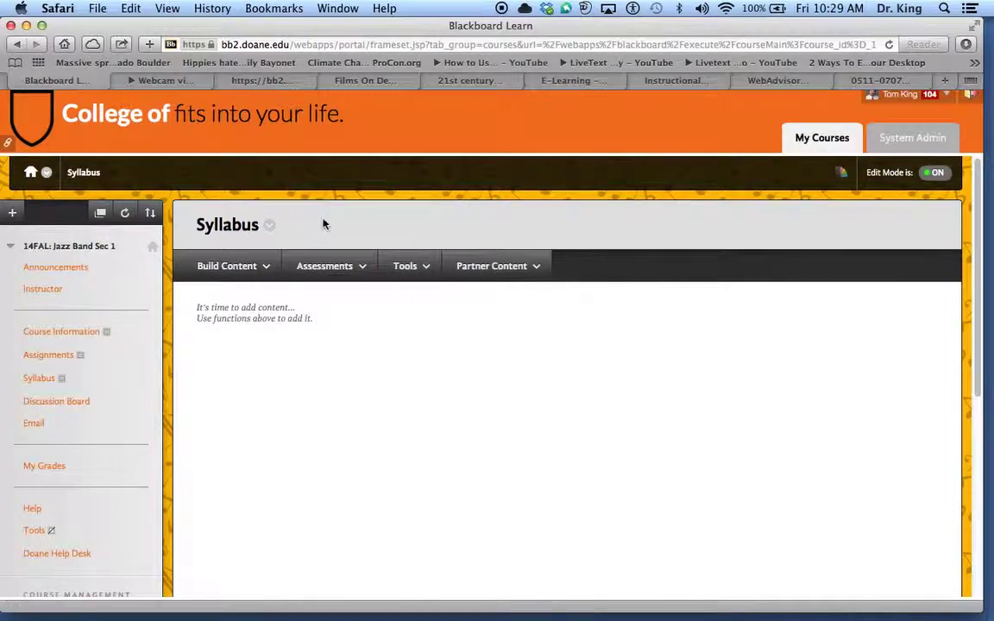
Step: Scroll through a Build Content > Item form in Assignments, then switch to Announcements unsaved
click(47, 357)
click(239, 269)
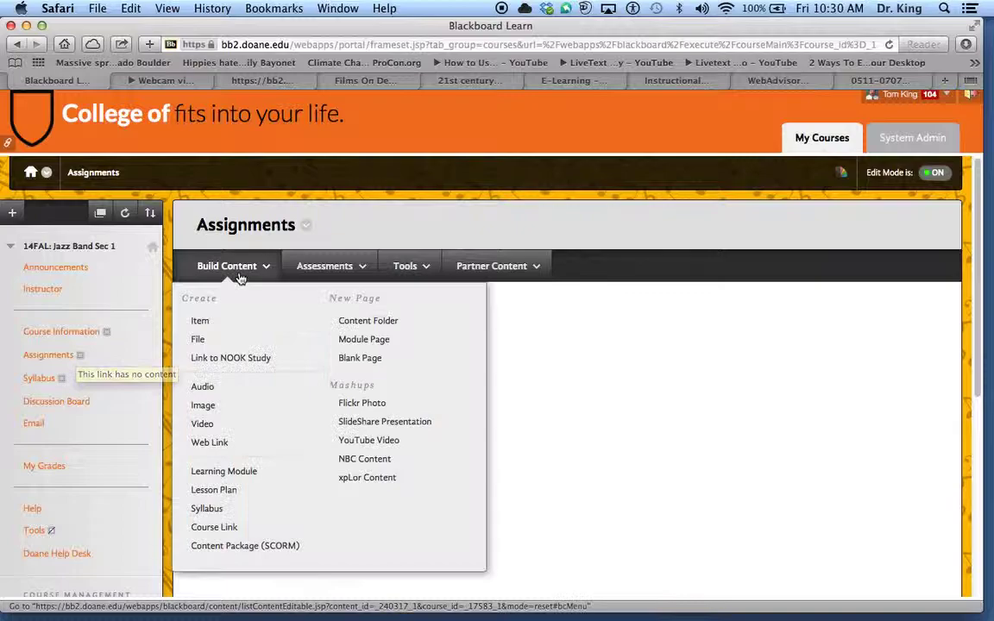
click(218, 321)
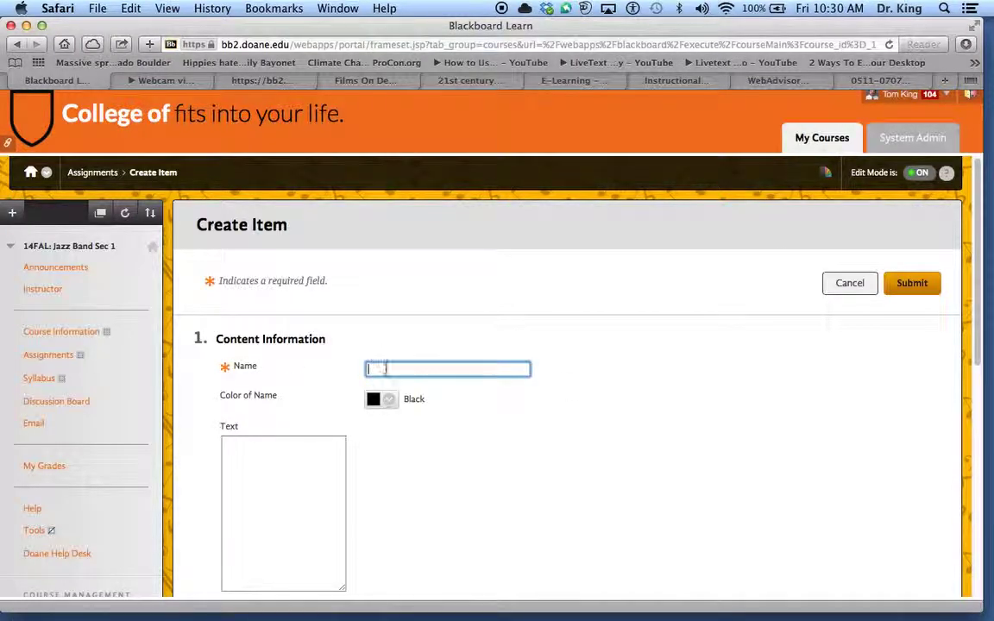
scroll(408, 541, down, 10)
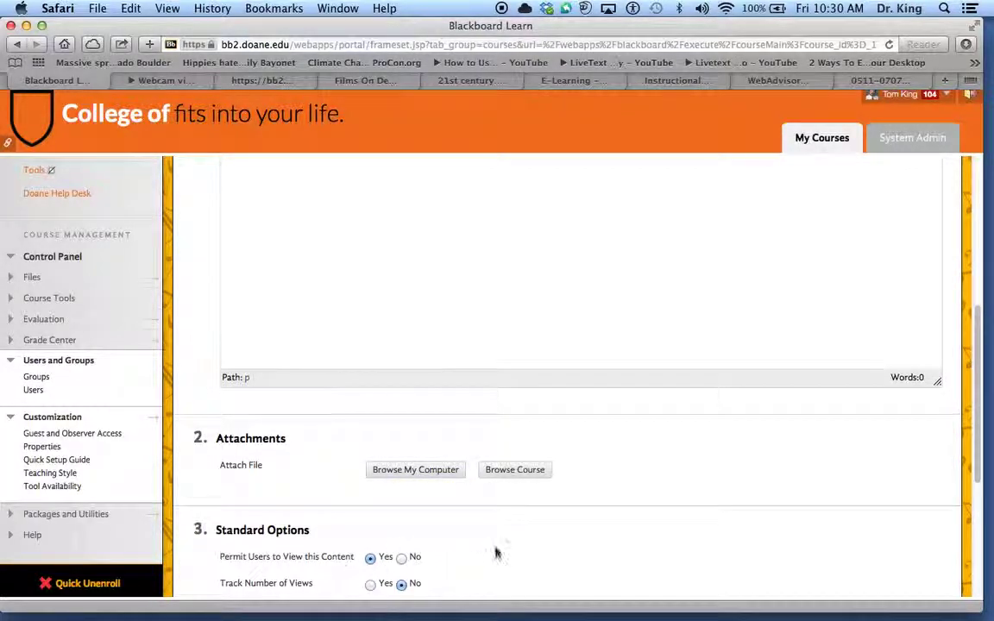
scroll(498, 551, down, 2)
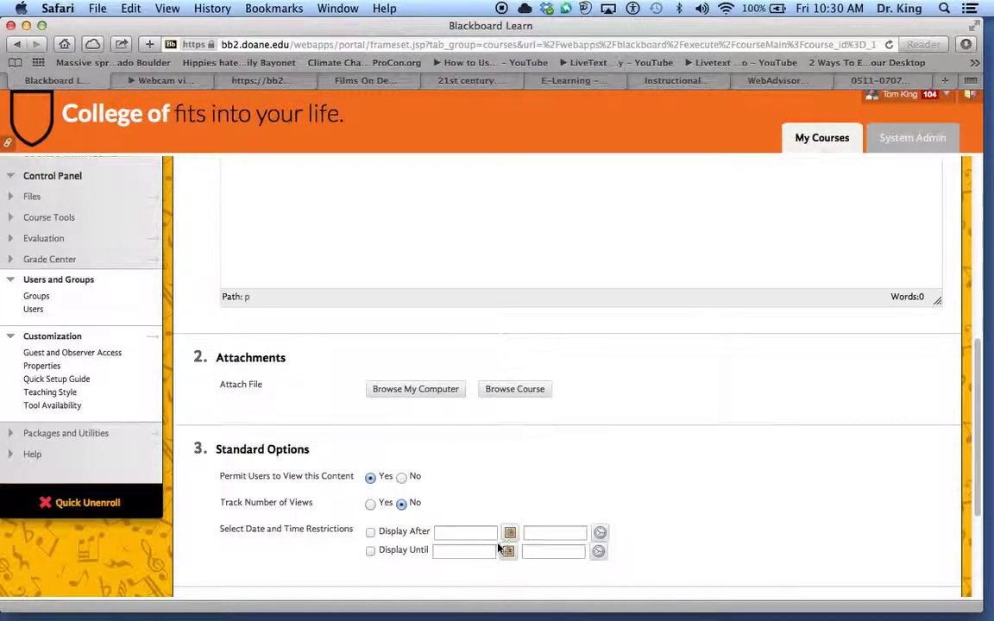
scroll(497, 544, up, 15)
click(69, 273)
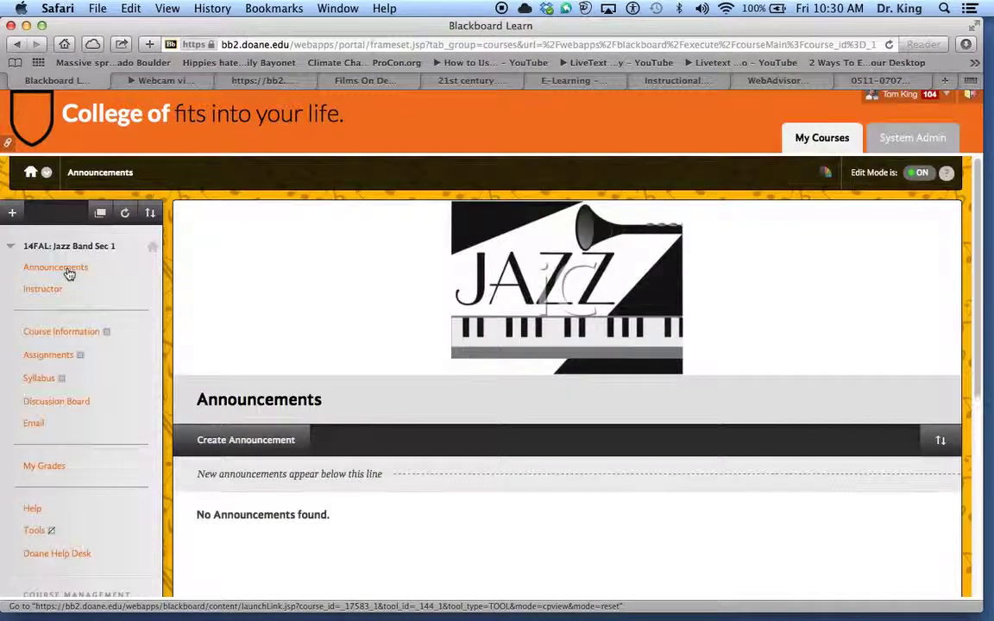